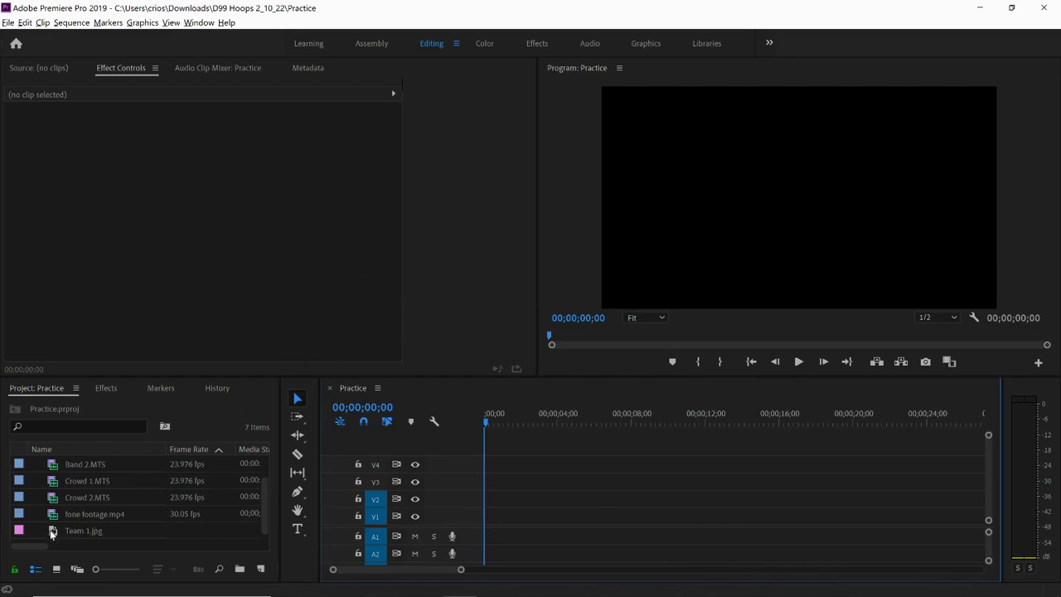
- Place Team 1.jpg at the start of V2 in the Practice sequence and zoom the timeline in
{"action": "left_click_drag", "start_coordinate": [53, 531], "coordinate": [489, 499]}
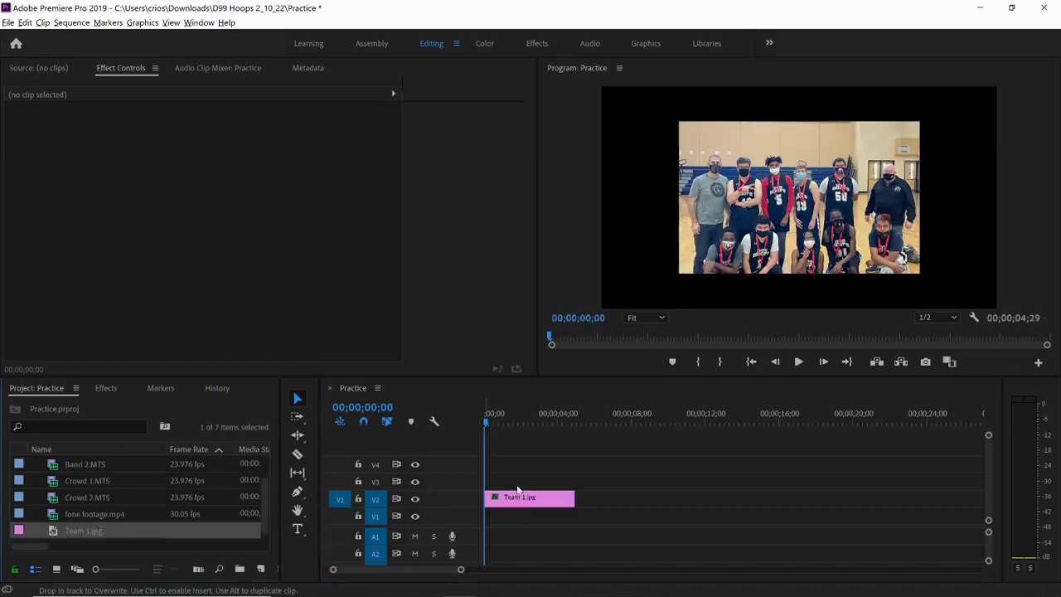
{"action": "left_click", "coordinate": [513, 416]}
{"action": "key", "text": "="}
{"action": "key", "text": "="}
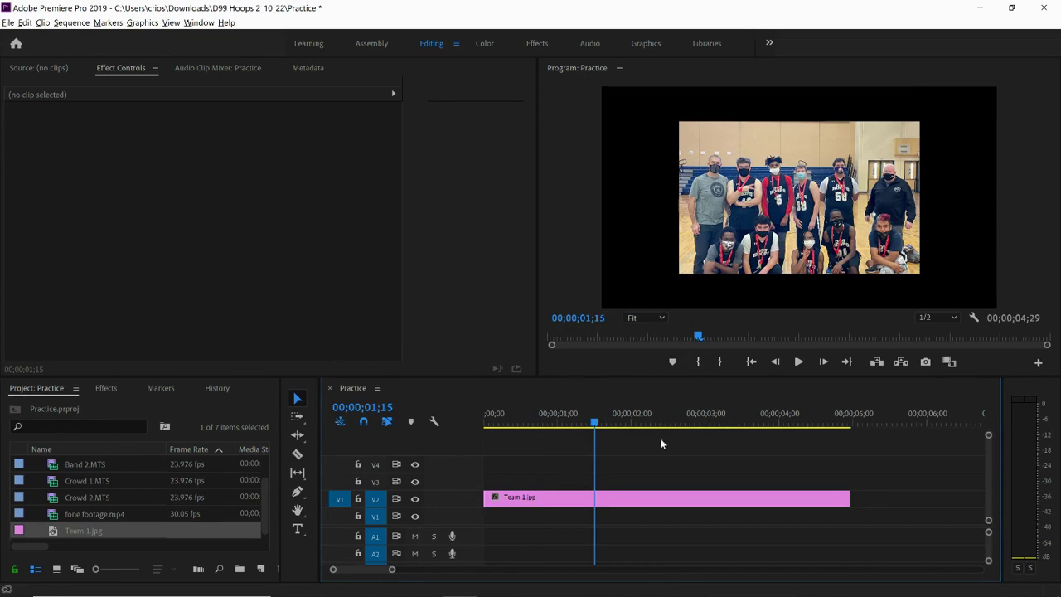
- Select the Team 1.jpg clip and activate its Motion effect to show transform handles
{"action": "left_click", "coordinate": [649, 498]}
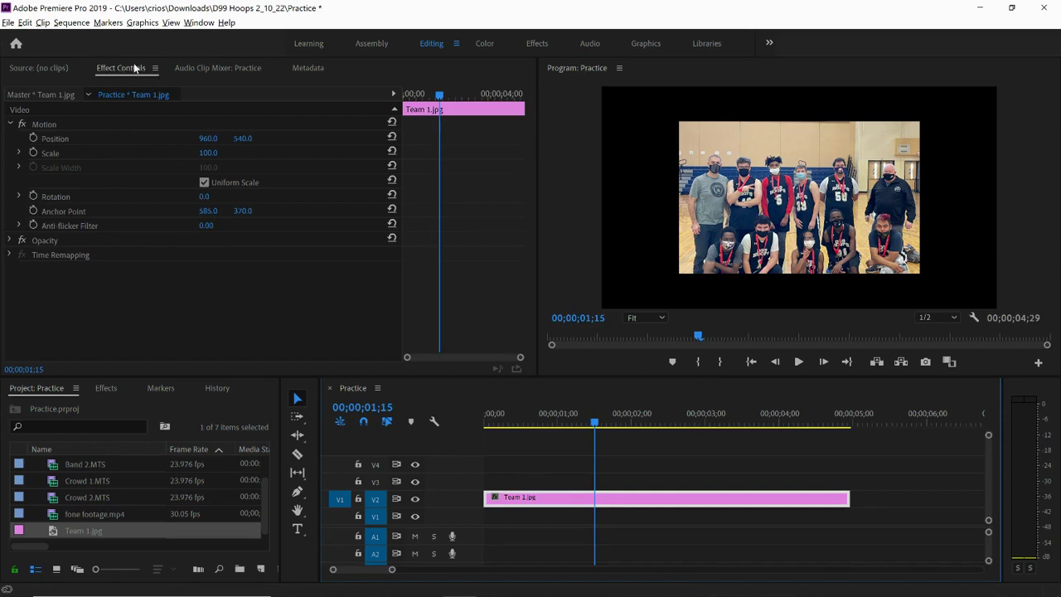
{"action": "left_click", "coordinate": [11, 124]}
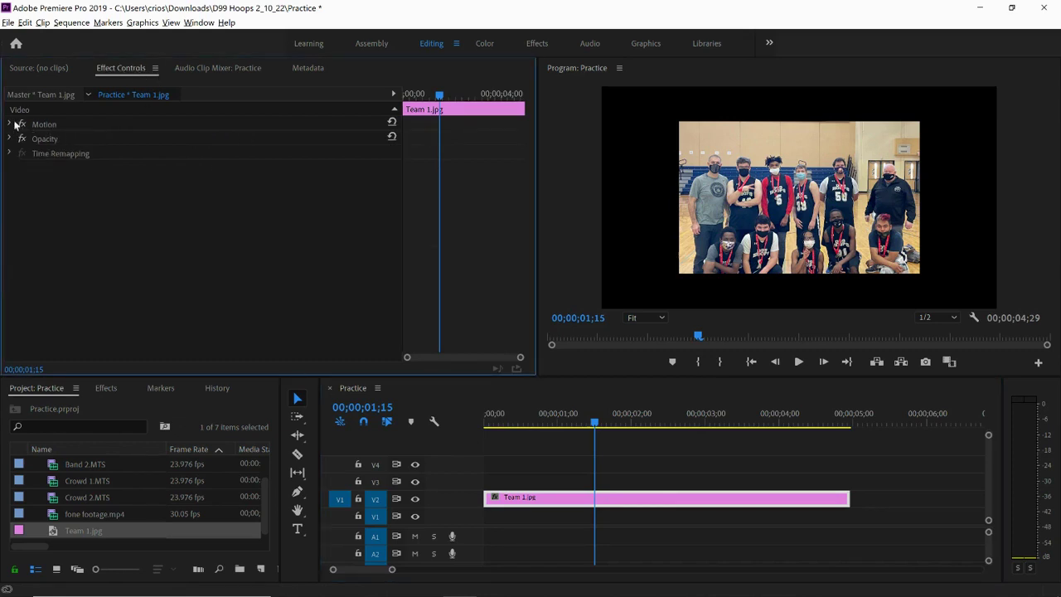
{"action": "left_click", "coordinate": [10, 124]}
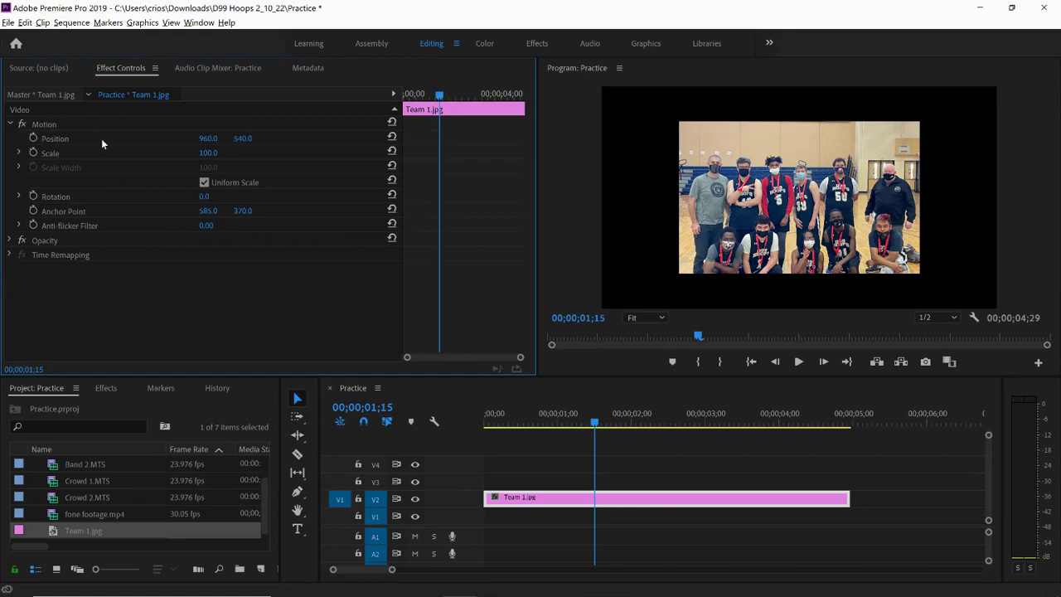
{"action": "left_click", "coordinate": [44, 124]}
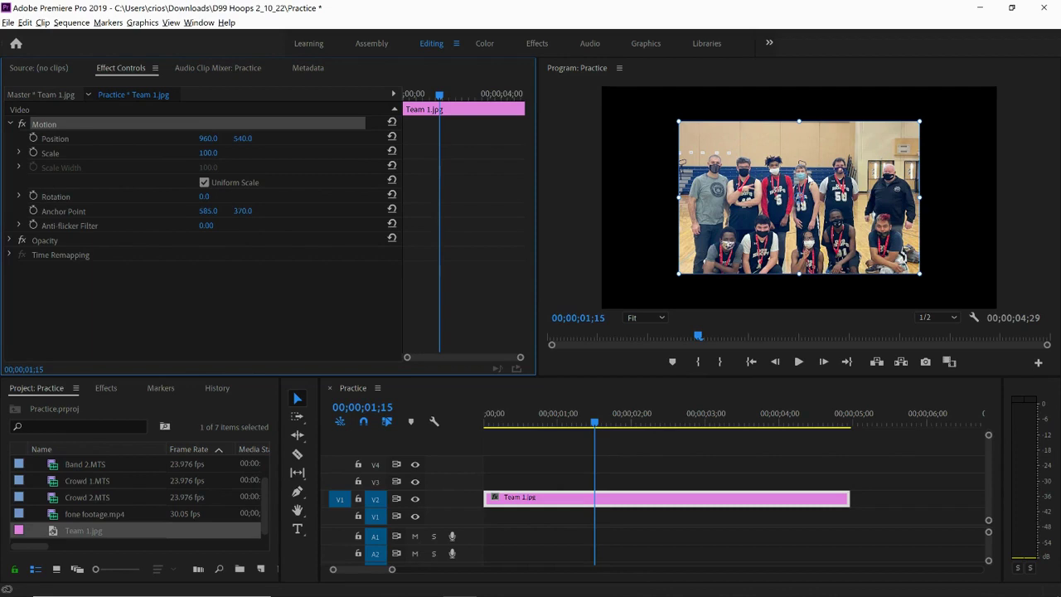
- Enlarge Team 1.jpg to Scale 358.4 and move it to Position 1836.1, 1009.6 to fill the frame
{"action": "left_click_drag", "start_coordinate": [809, 181], "coordinate": [821, 189]}
{"action": "left_click_drag", "start_coordinate": [654, 106], "coordinate": [656, 149]}
{"action": "left_click_drag", "start_coordinate": [718, 194], "coordinate": [857, 243]}
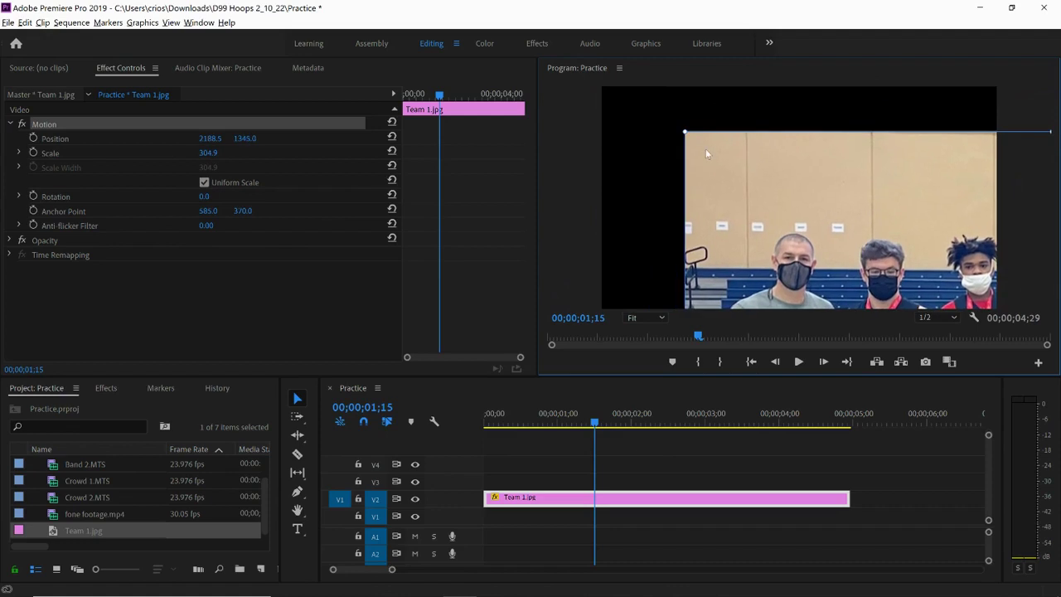
{"action": "left_click_drag", "start_coordinate": [670, 119], "coordinate": [625, 86]}
{"action": "left_click_drag", "start_coordinate": [804, 206], "coordinate": [775, 159]}
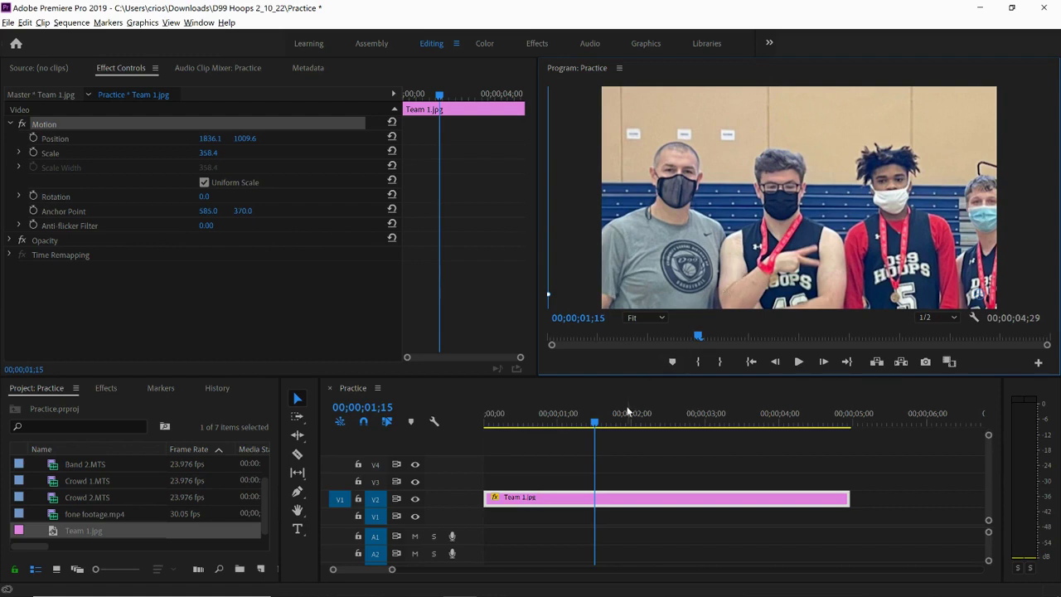
- Scrub through the enlarged photo clip to preview it, ending at 00;00;00;00
{"action": "left_click", "coordinate": [599, 425]}
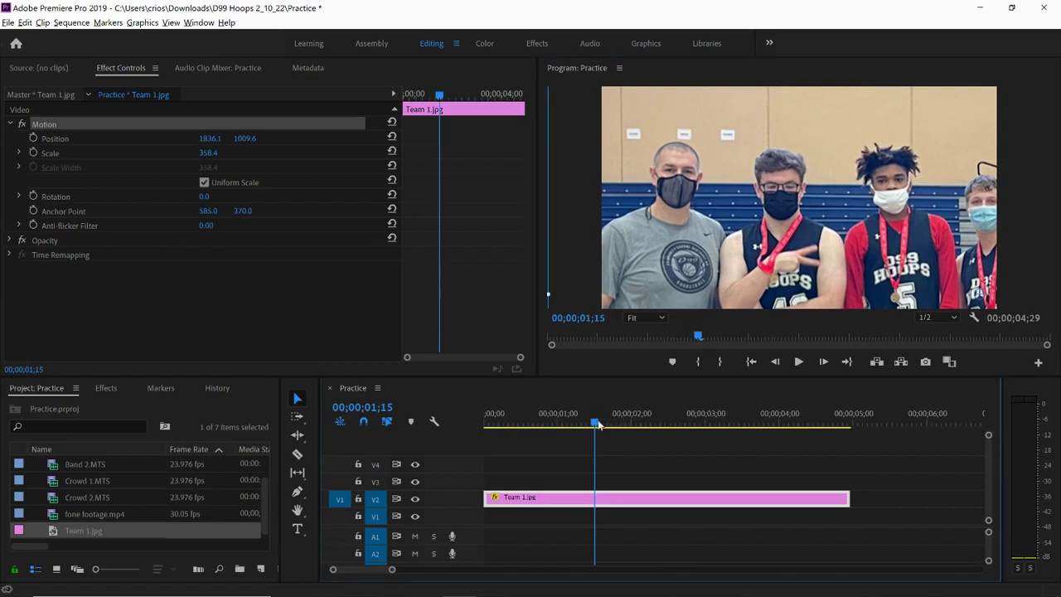
{"action": "key", "text": "Right"}
{"action": "key", "text": "Right"}
{"action": "key", "text": "Right"}
{"action": "key", "text": "Right"}
{"action": "key", "text": "Right"}
{"action": "key", "text": "Right"}
{"action": "key", "text": "Right"}
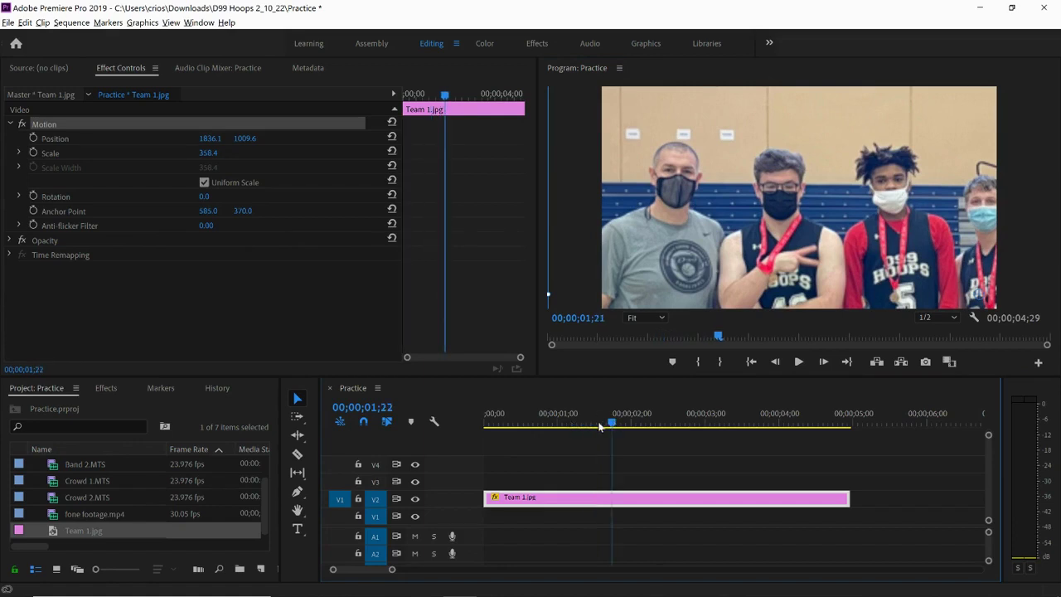
{"action": "mouse_move", "coordinate": [600, 426]}
{"action": "left_mouse_down"}
{"action": "mouse_move", "coordinate": [584, 426]}
{"action": "mouse_move", "coordinate": [609, 426]}
{"action": "mouse_move", "coordinate": [591, 426]}
{"action": "left_mouse_up"}
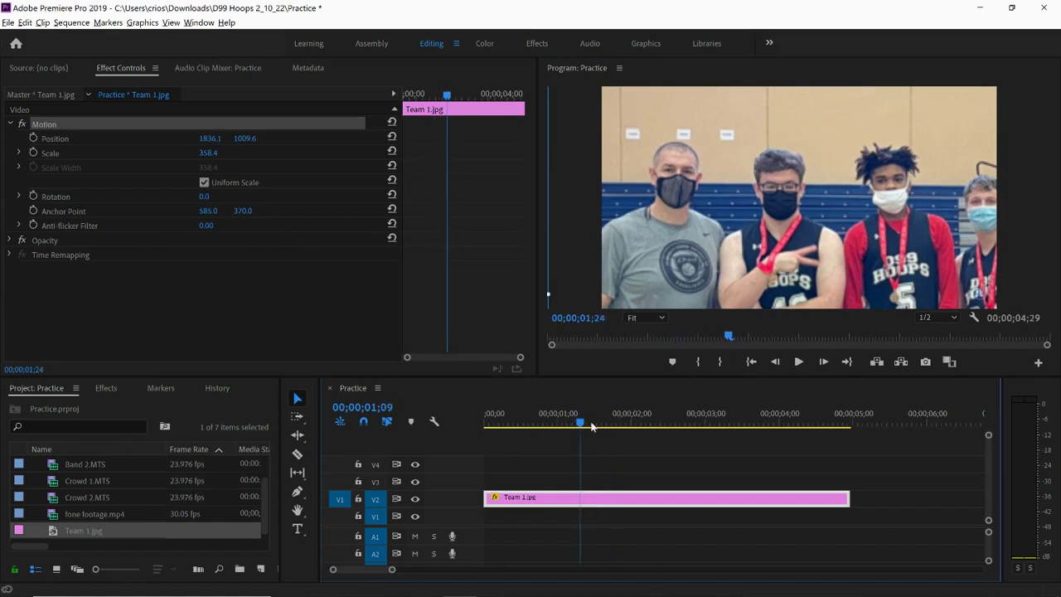
{"action": "left_click", "coordinate": [435, 96]}
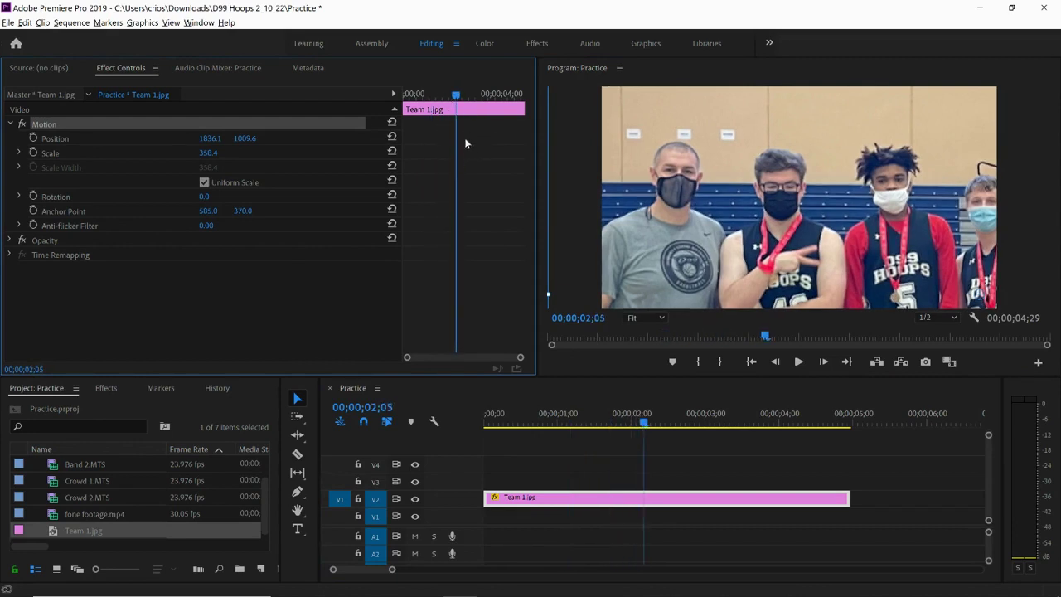
{"action": "mouse_move", "coordinate": [455, 94]}
{"action": "left_mouse_down"}
{"action": "mouse_move", "coordinate": [441, 94]}
{"action": "mouse_move", "coordinate": [475, 97]}
{"action": "left_mouse_up"}
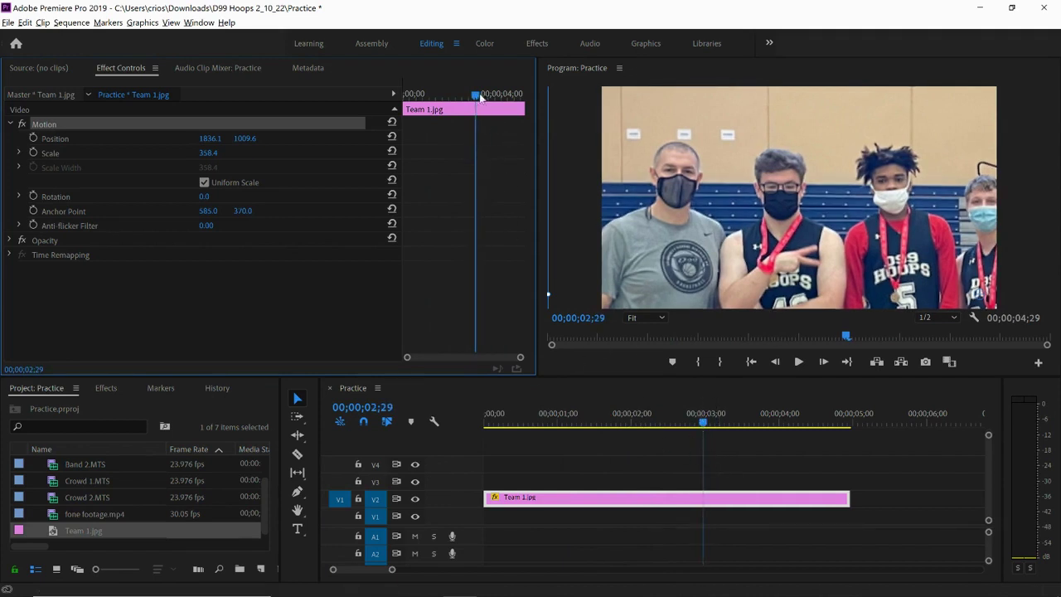
{"action": "left_click_drag", "start_coordinate": [481, 97], "coordinate": [387, 93]}
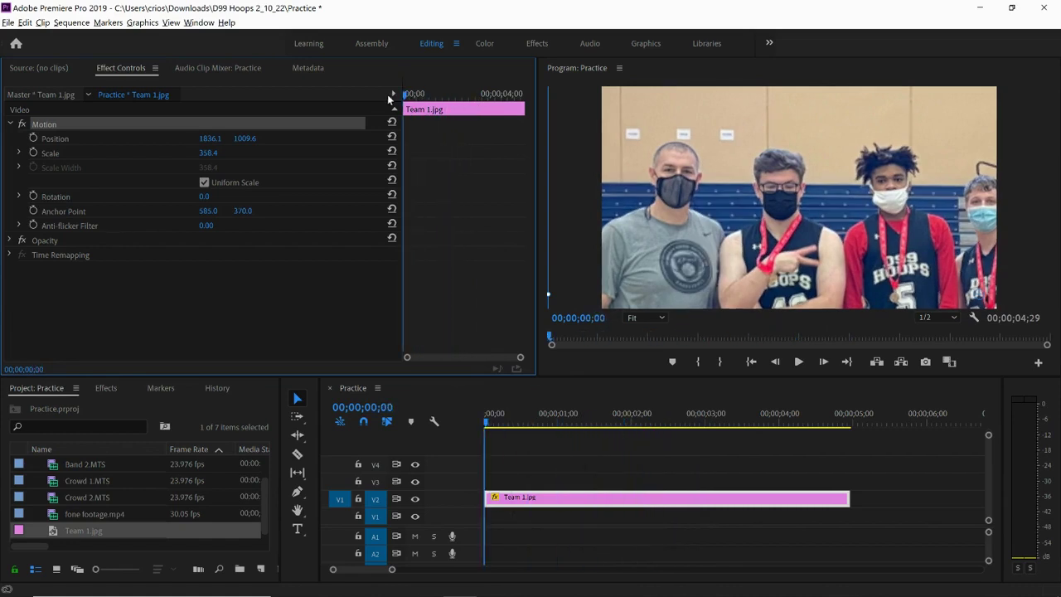
- Enable Position keyframing for Team 1.jpg at 00;00;00;00
{"action": "left_click", "coordinate": [34, 138]}
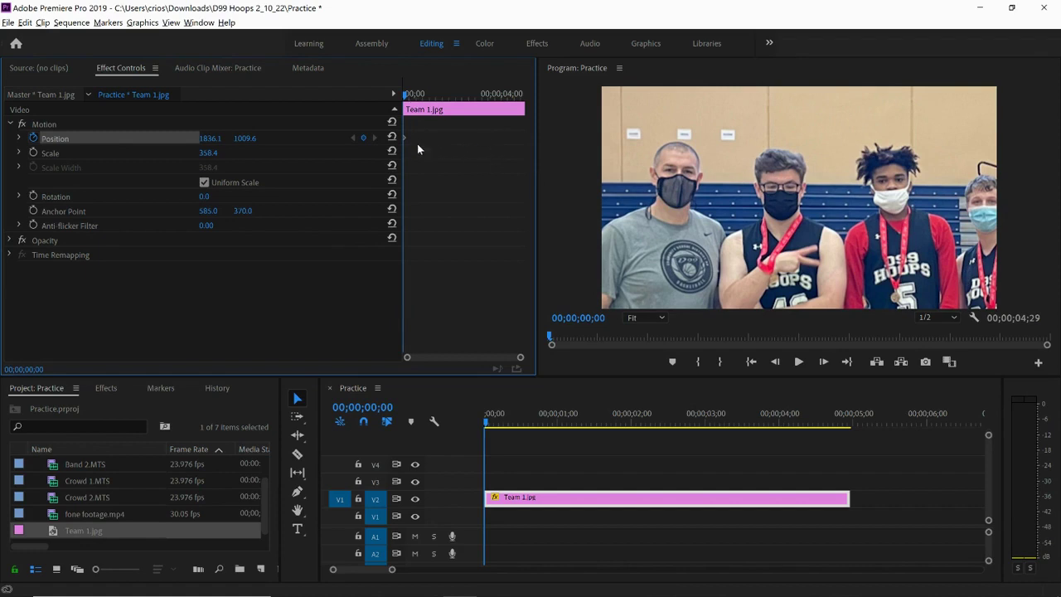
- Add a Position keyframe at 00;00;04;28, the clip's last visible frame
{"action": "left_click_drag", "start_coordinate": [410, 98], "coordinate": [538, 95]}
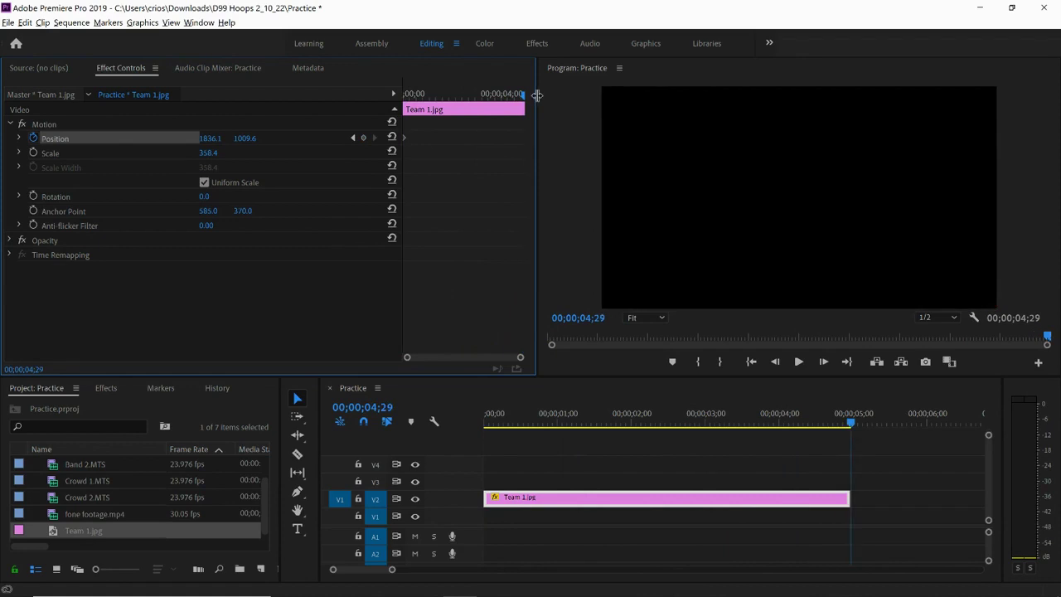
{"action": "key", "text": "Left"}
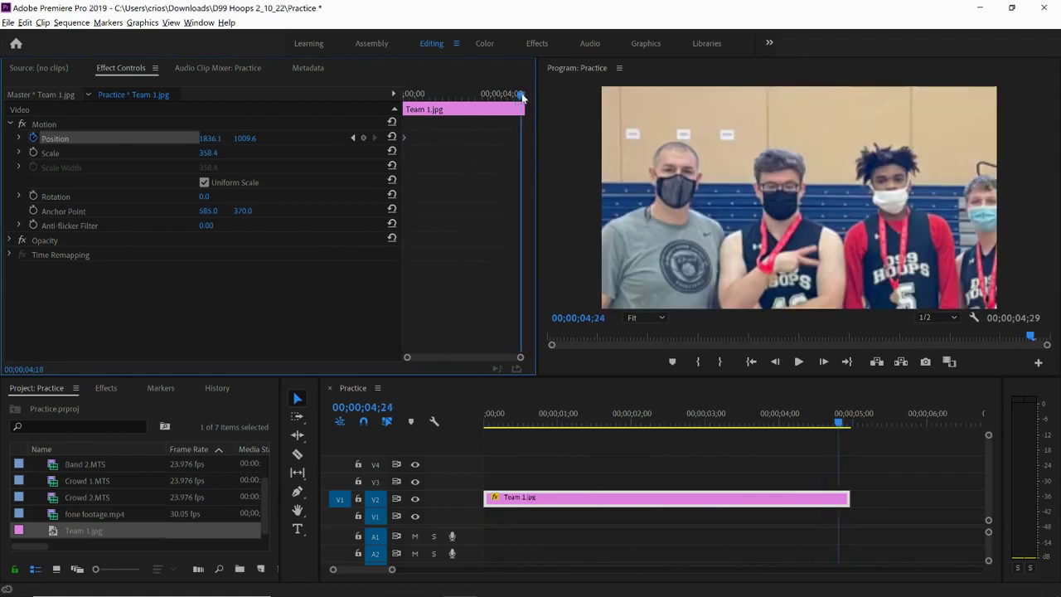
{"action": "key", "text": "Right"}
{"action": "key", "text": "Left"}
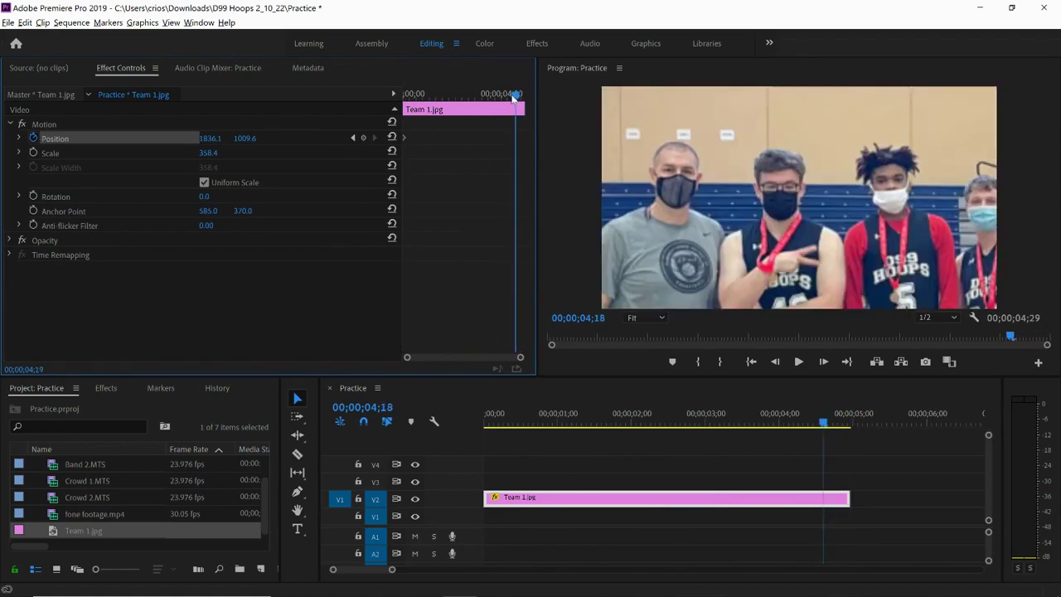
{"action": "key", "text": "Right"}
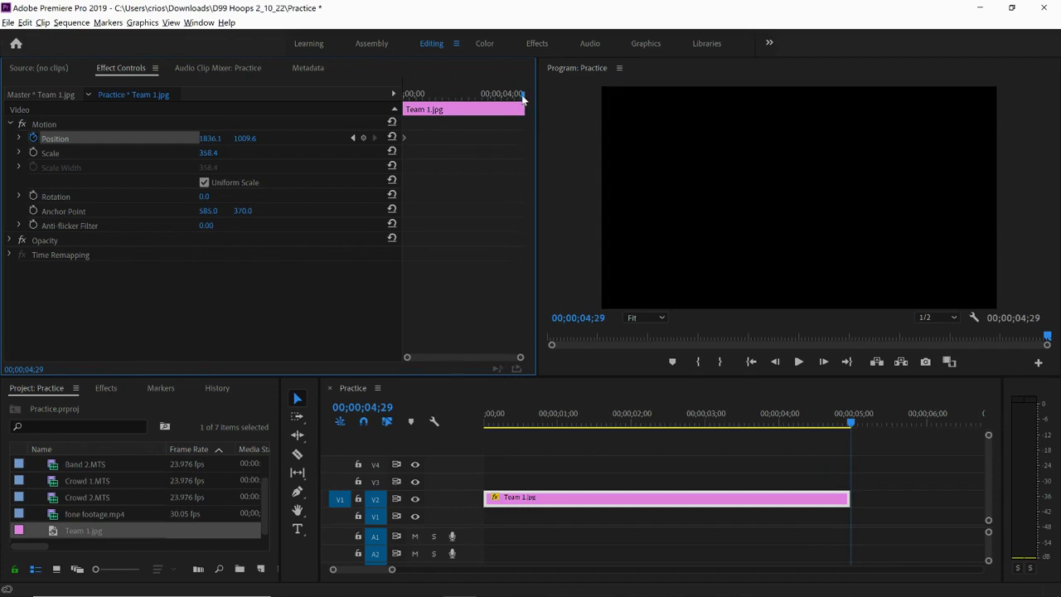
{"action": "left_click", "coordinate": [522, 98]}
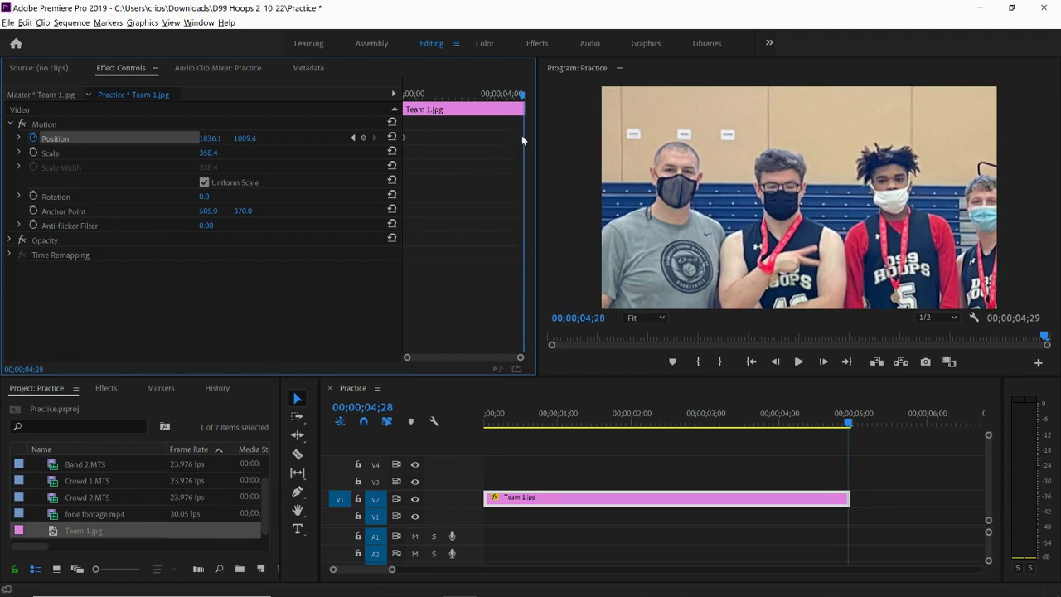
{"action": "left_click", "coordinate": [364, 138]}
- Move the photo to Position -124.2, 966.0 at the end keyframe and play back the pan
{"action": "left_click", "coordinate": [352, 139]}
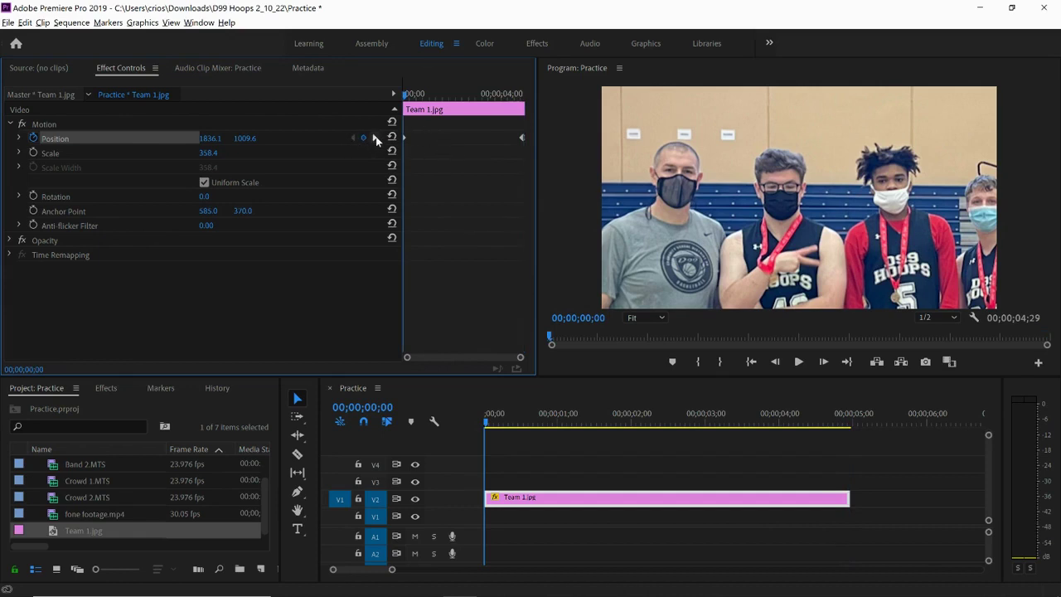
{"action": "left_click", "coordinate": [374, 138]}
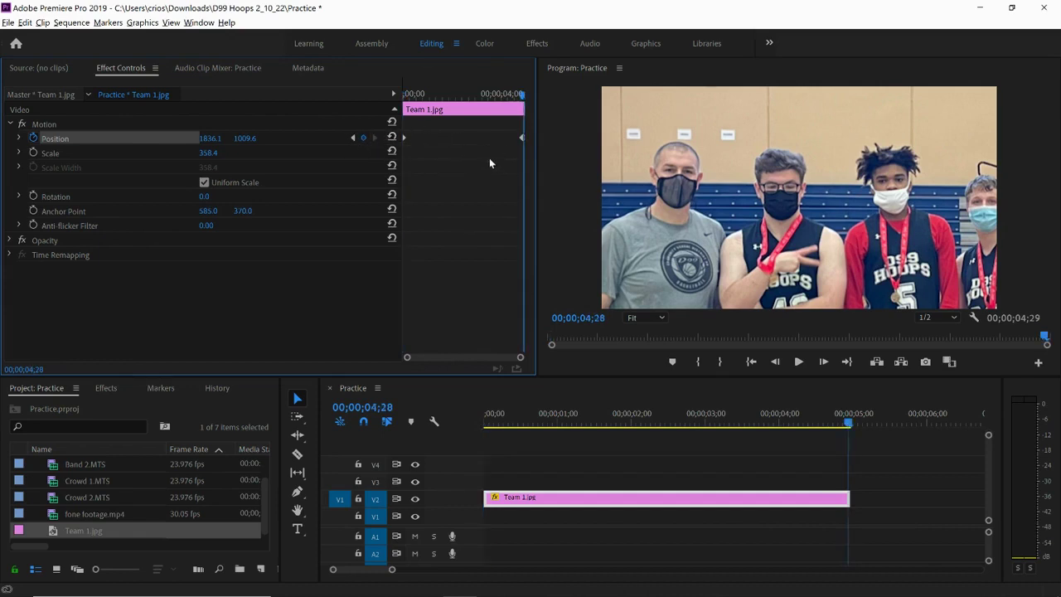
{"action": "left_click", "coordinate": [47, 123]}
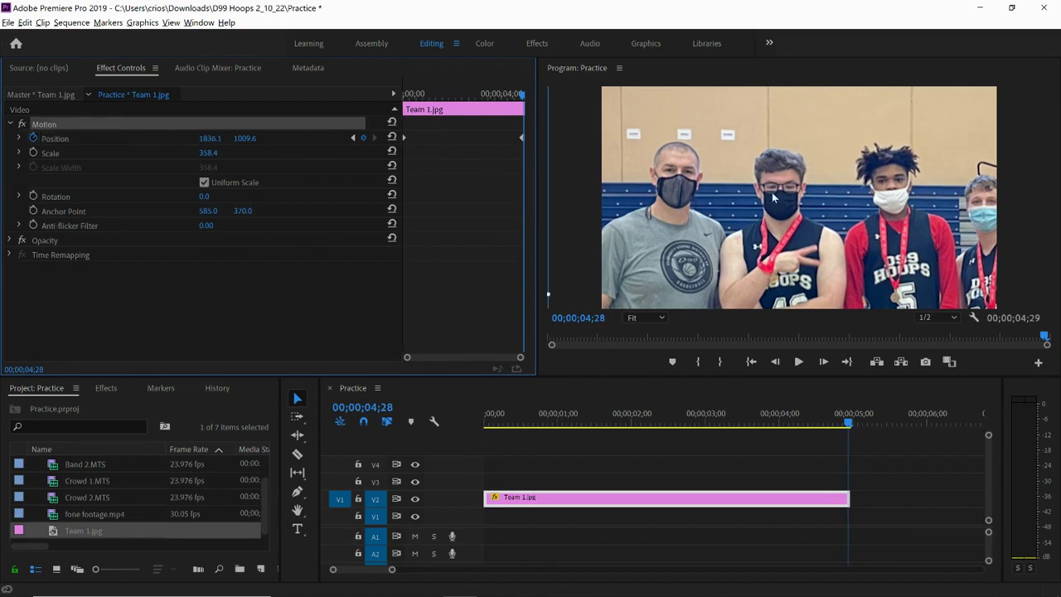
{"action": "left_click_drag", "start_coordinate": [906, 199], "coordinate": [676, 199]}
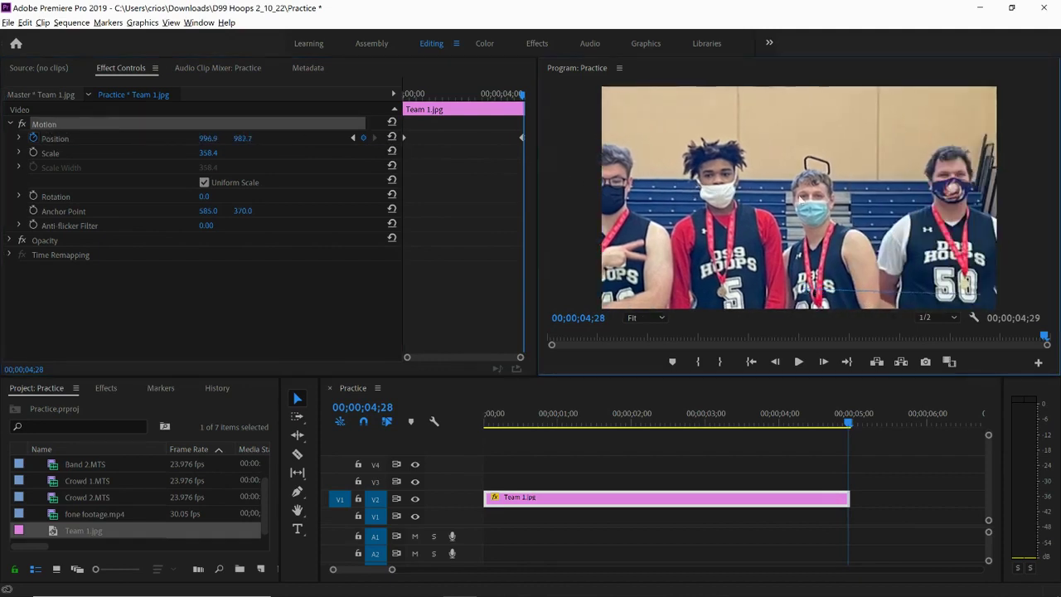
{"action": "left_click_drag", "start_coordinate": [817, 198], "coordinate": [570, 199]}
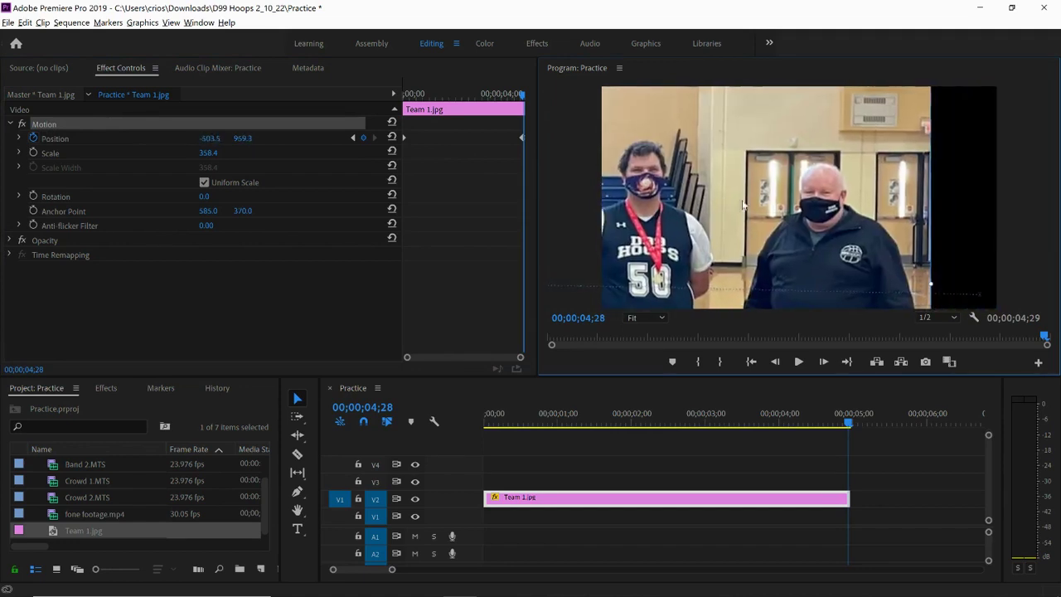
{"action": "left_click_drag", "start_coordinate": [845, 198], "coordinate": [916, 205]}
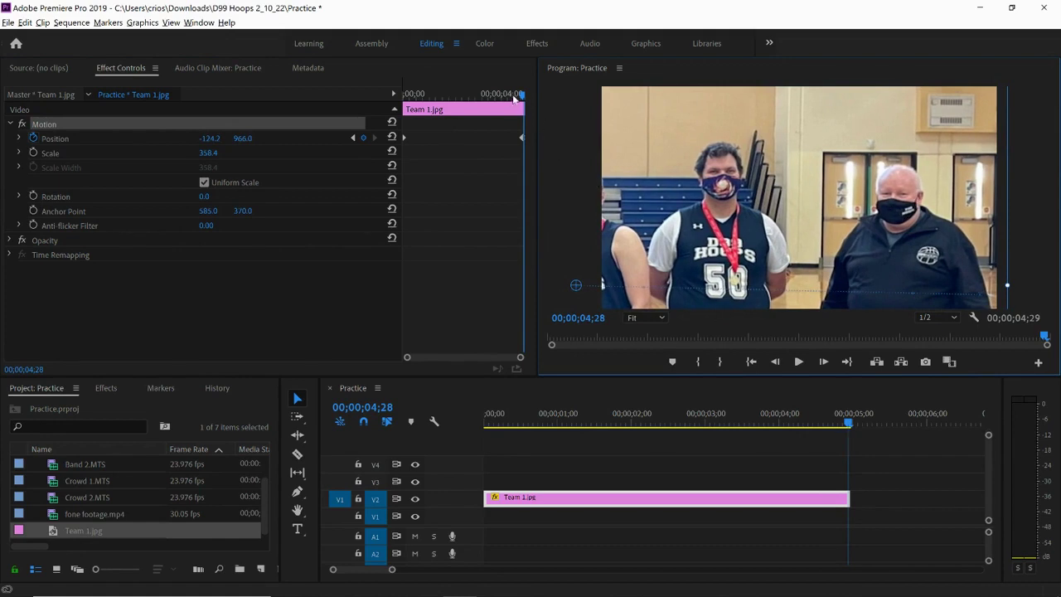
{"action": "left_click_drag", "start_coordinate": [522, 94], "coordinate": [375, 93]}
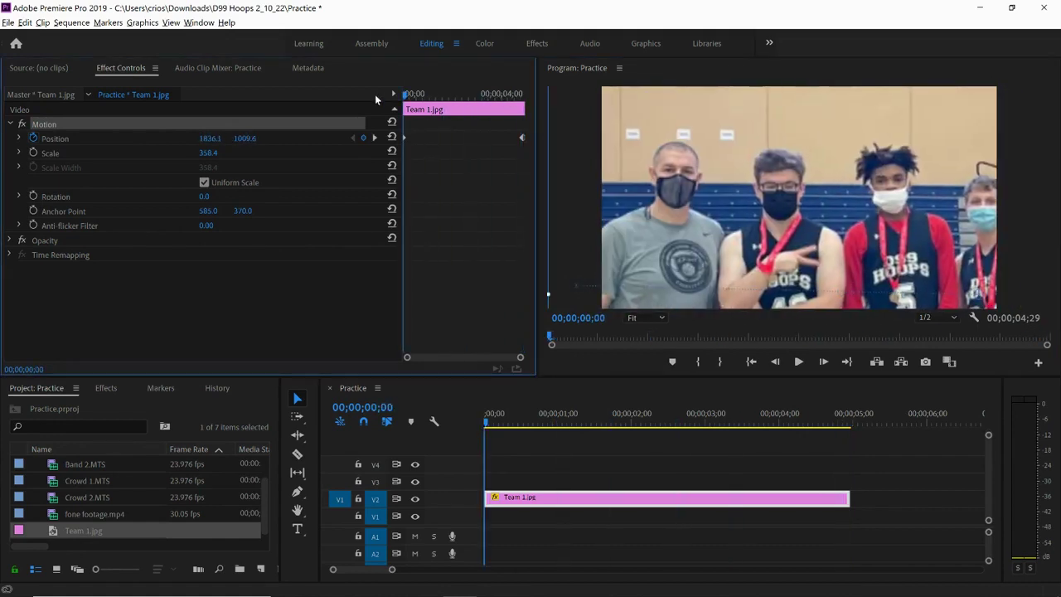
{"action": "key", "text": "space"}
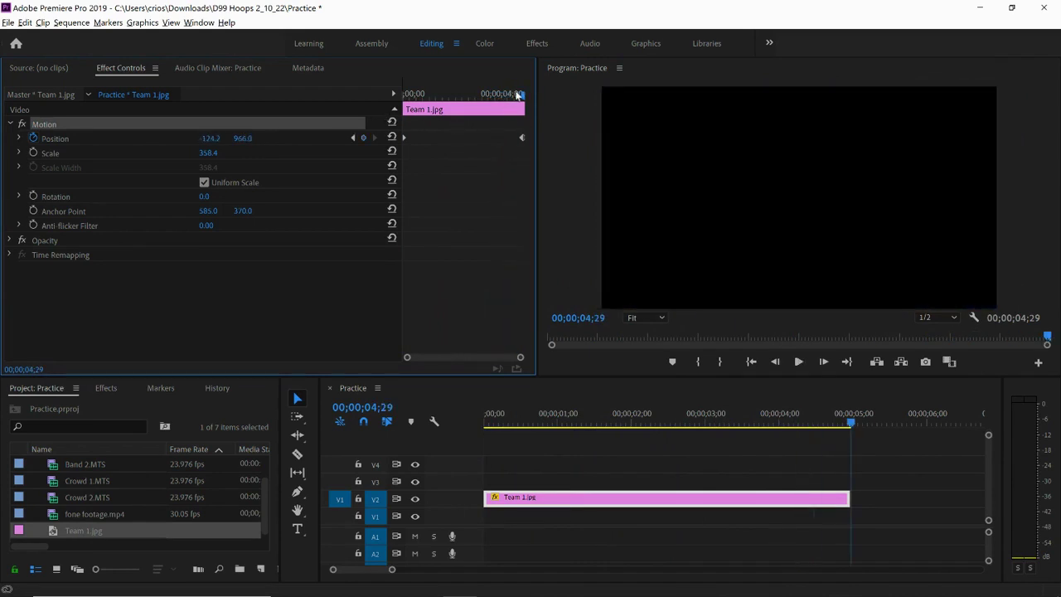
{"action": "left_click_drag", "start_coordinate": [517, 94], "coordinate": [461, 95]}
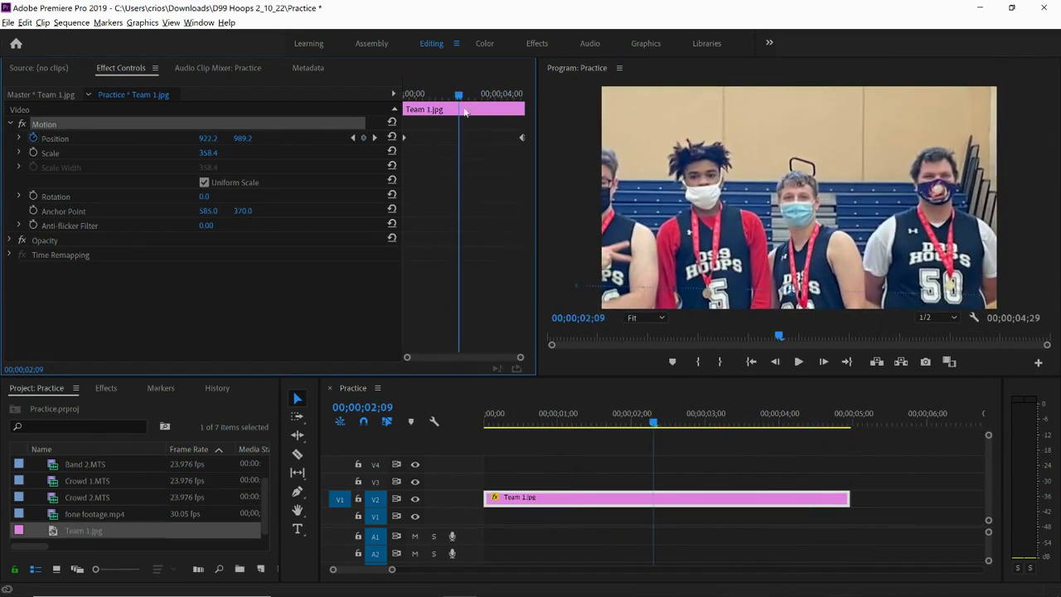
{"action": "left_click", "coordinate": [460, 94]}
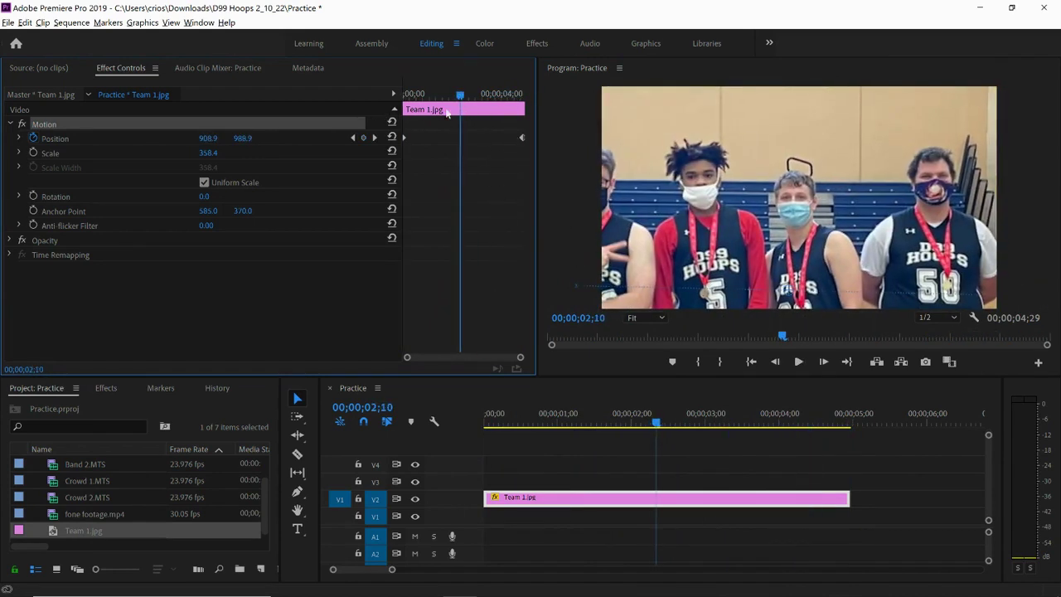
{"action": "left_click", "coordinate": [363, 137]}
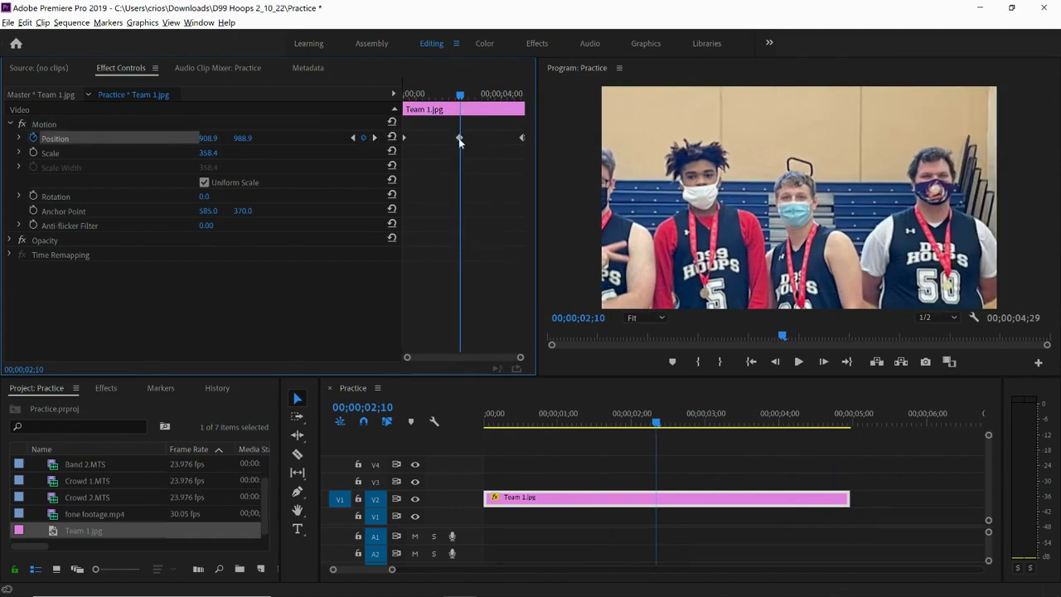
{"action": "left_click_drag", "start_coordinate": [459, 137], "coordinate": [439, 139]}
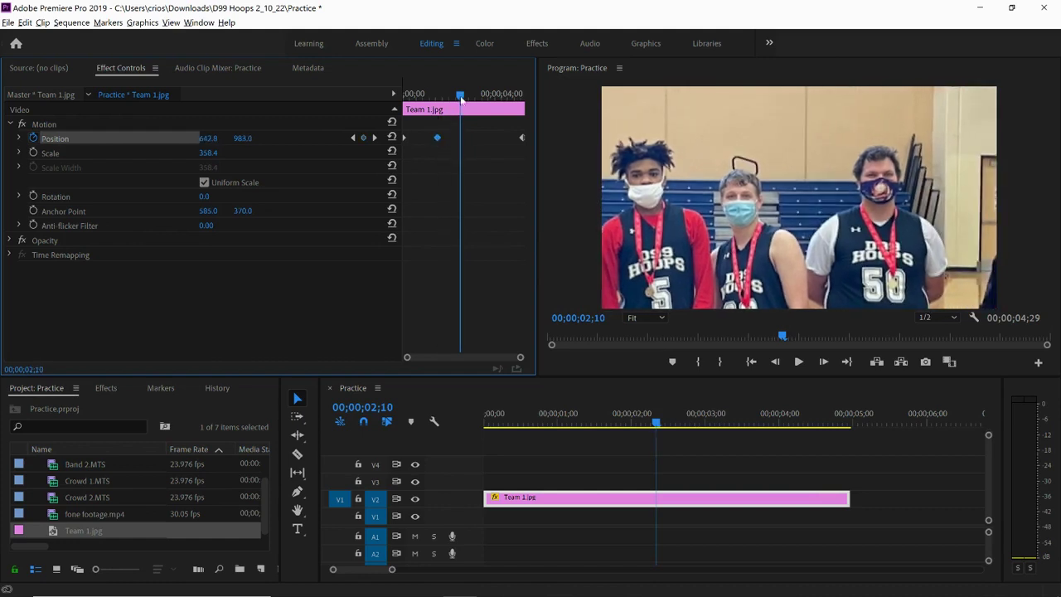
{"action": "key", "text": "space"}
{"action": "key", "text": "space"}
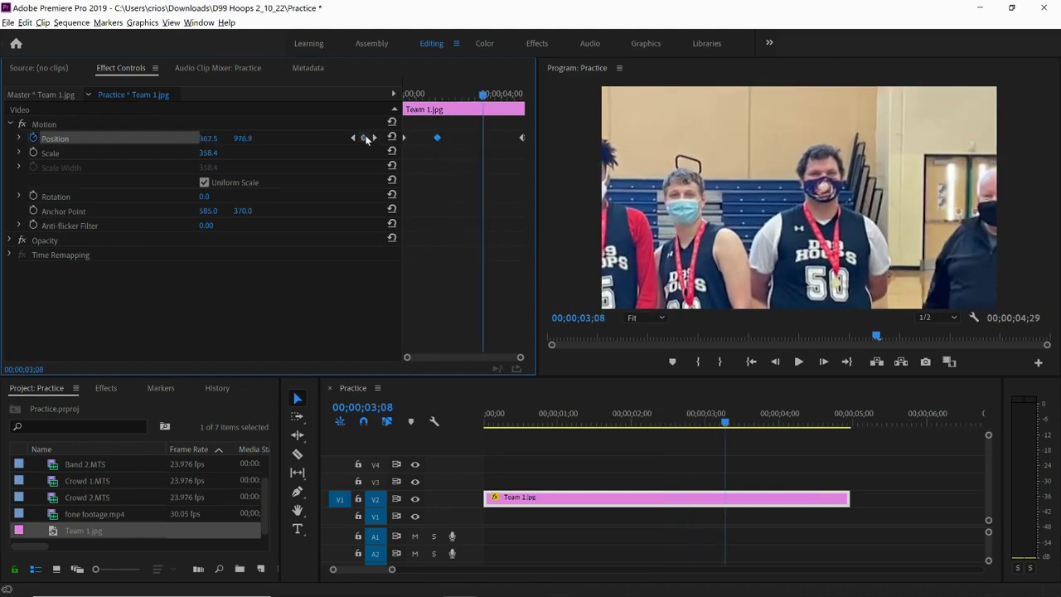
{"action": "left_click", "coordinate": [363, 138]}
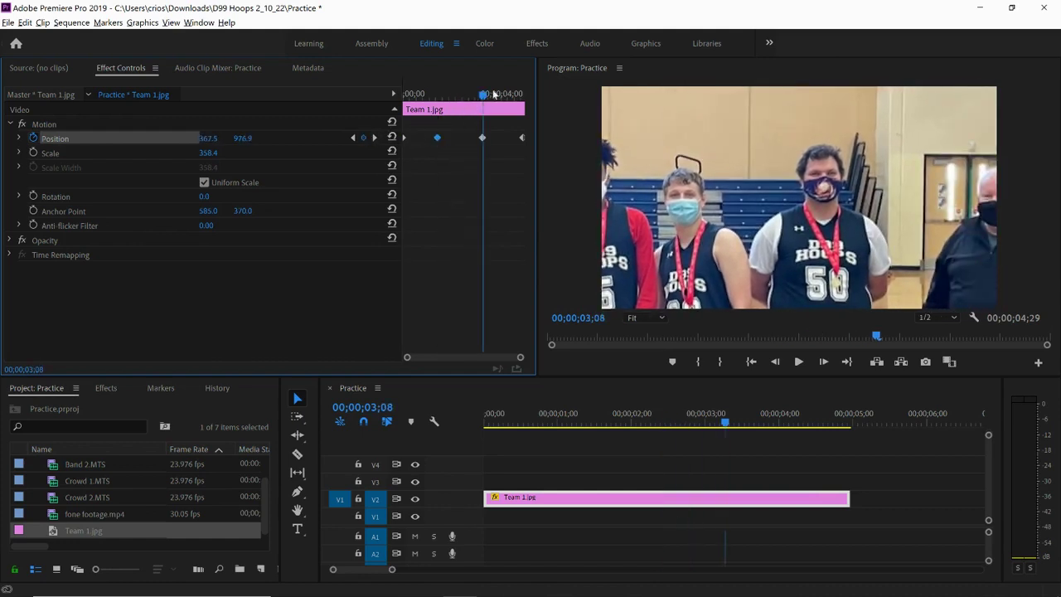
{"action": "left_click", "coordinate": [353, 138]}
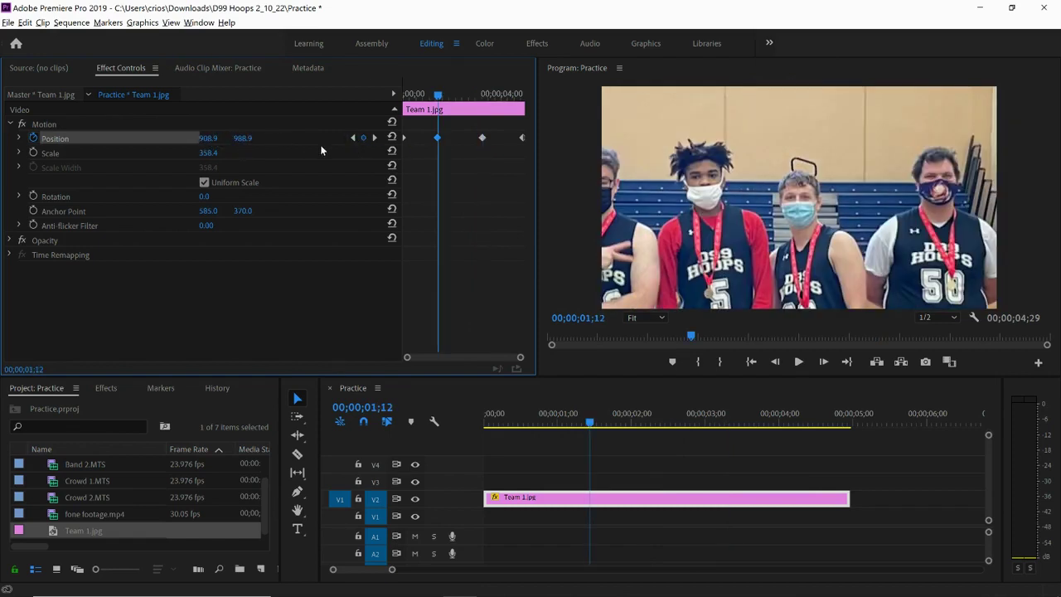
{"action": "left_click", "coordinate": [363, 137]}
{"action": "left_click", "coordinate": [374, 138]}
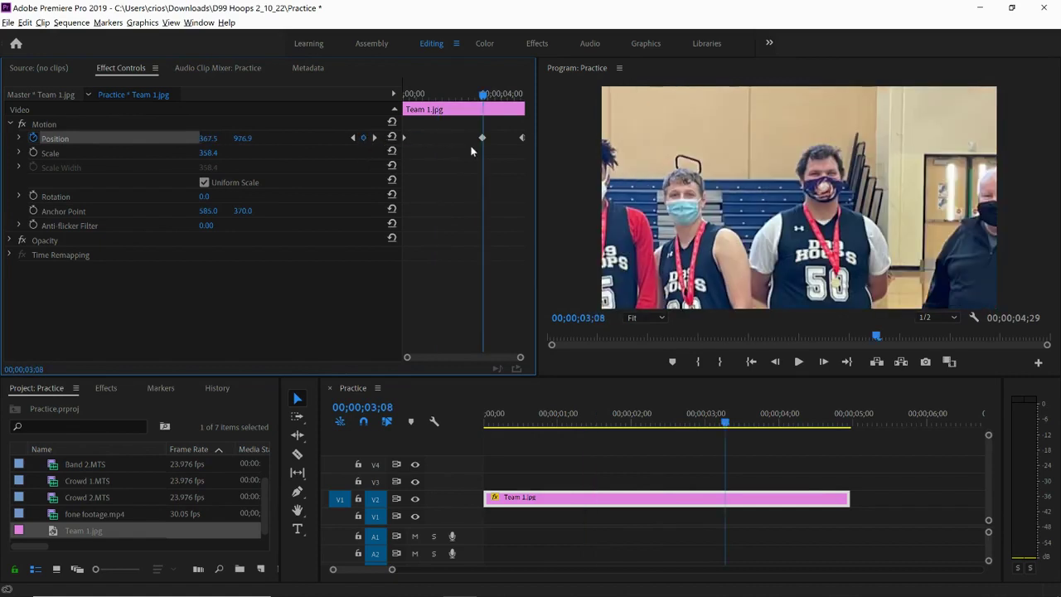
{"action": "left_click", "coordinate": [363, 137]}
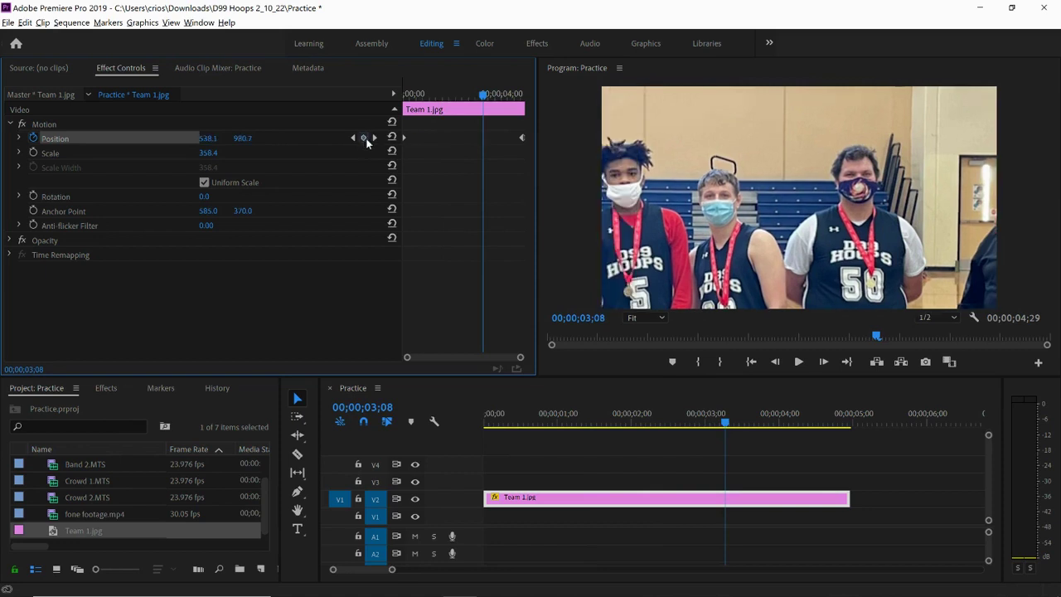